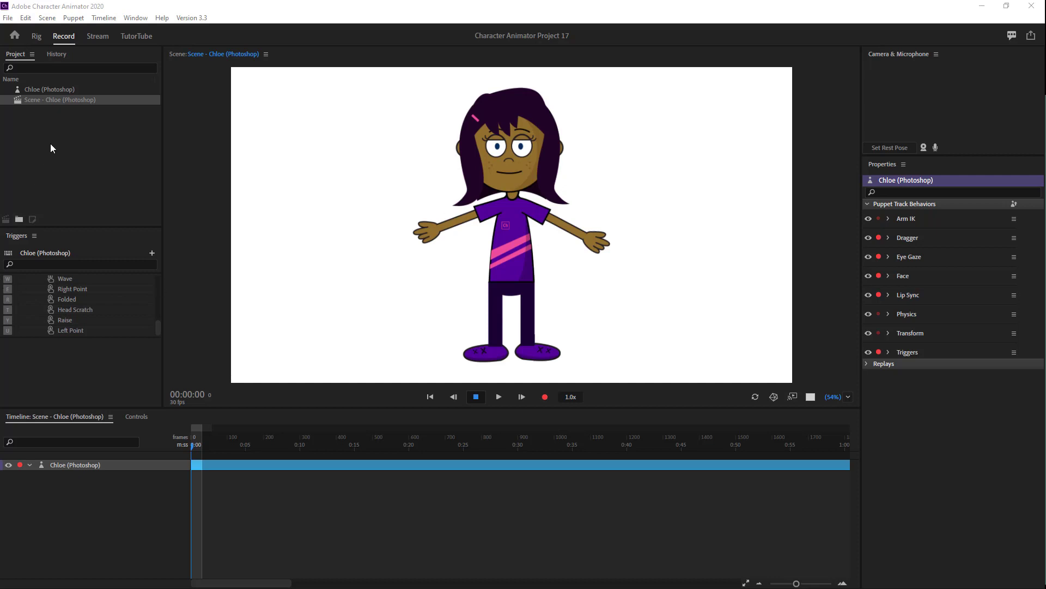
Select the Chloe (Photoshop) puppet and open its original artwork in Photoshop with Edit Original
{"action": "left_click", "coordinate": [27, 91]}
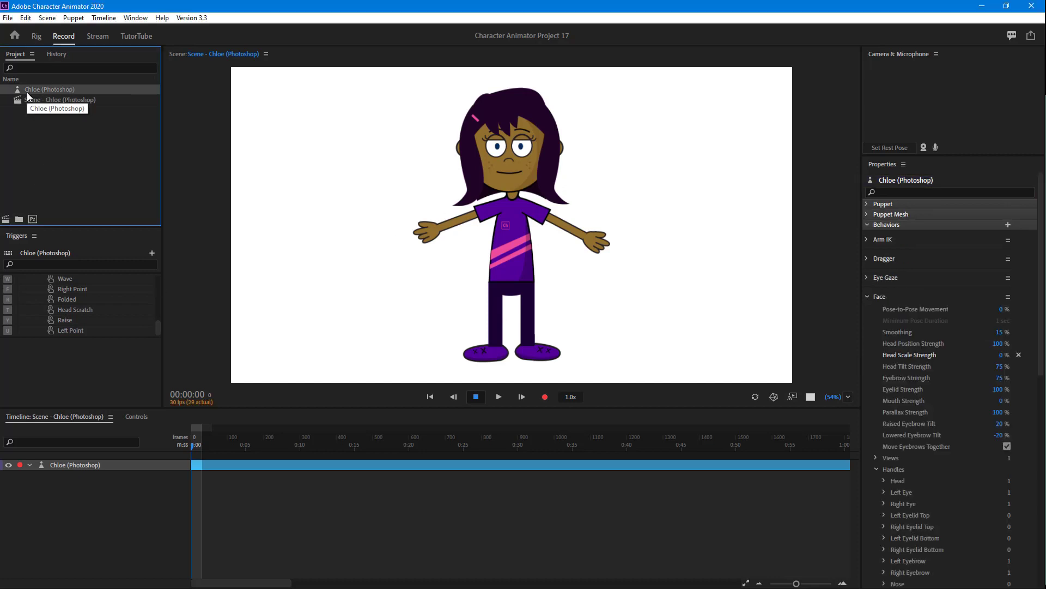
{"action": "left_click", "coordinate": [34, 221]}
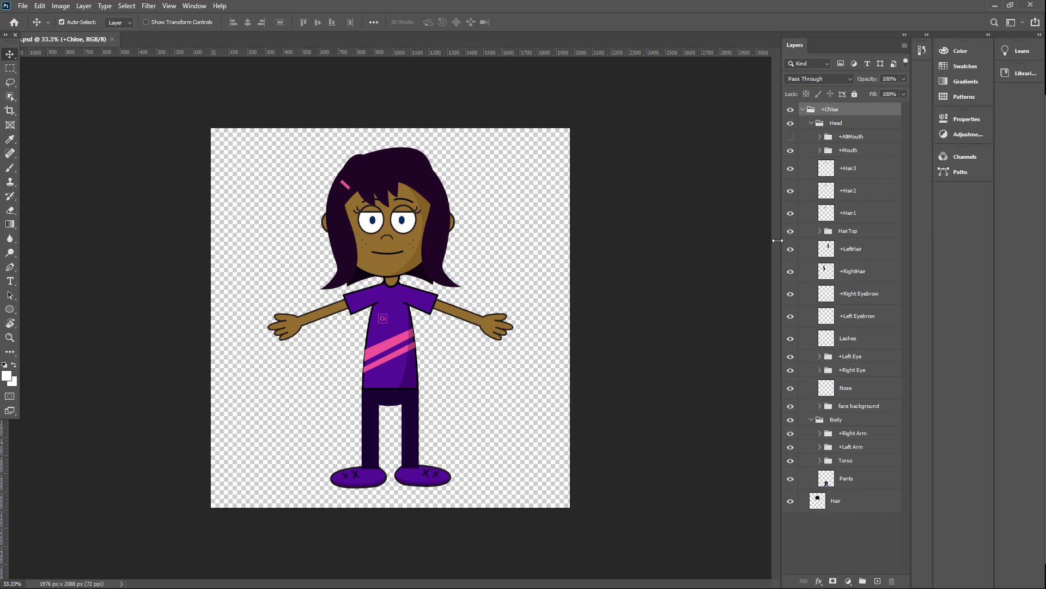
On a new layer, draw a white circle near the artwork's top right edge
{"action": "left_click", "coordinate": [802, 109]}
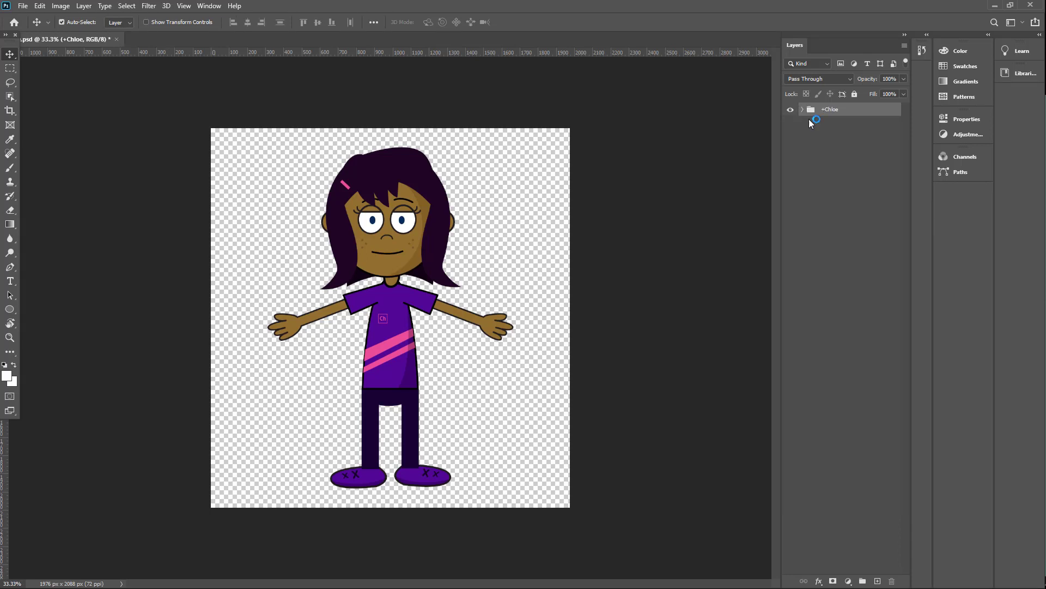
{"action": "left_click", "coordinate": [878, 581]}
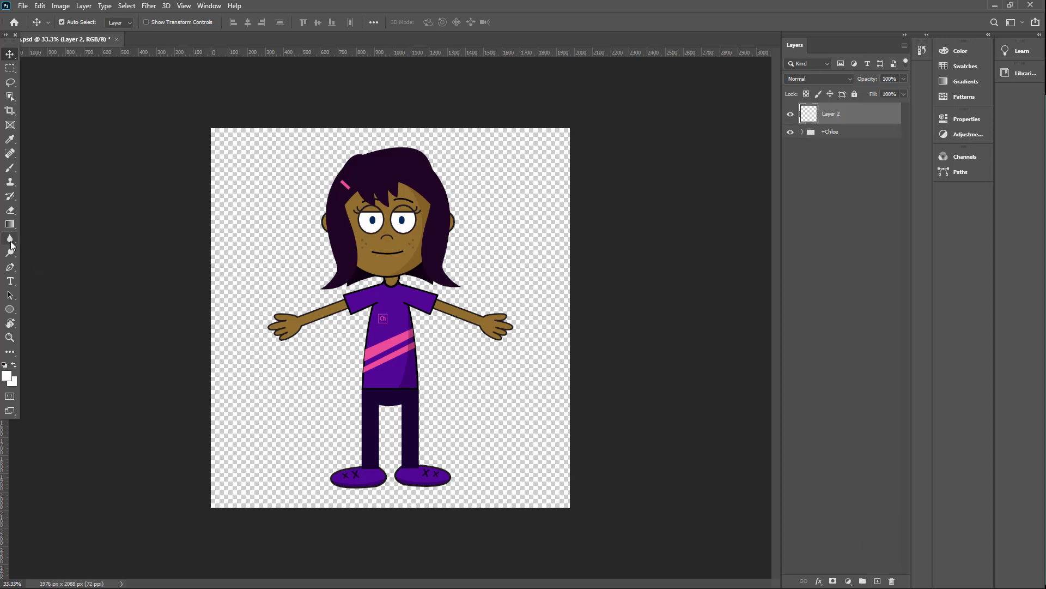
{"action": "left_click", "coordinate": [9, 309]}
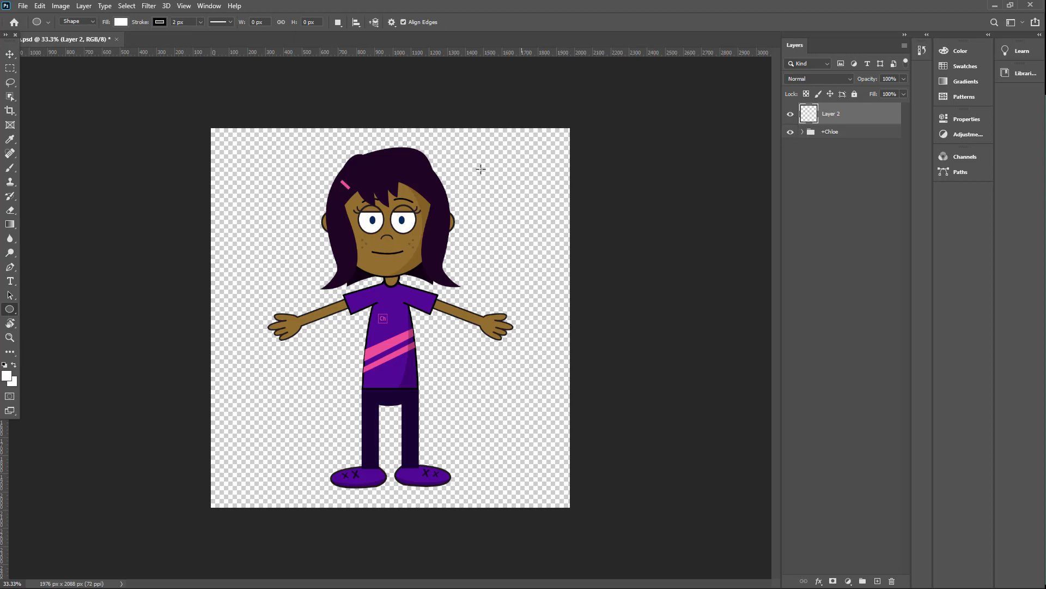
{"action": "left_click_drag", "start_coordinate": [469, 142], "coordinate": [519, 191]}
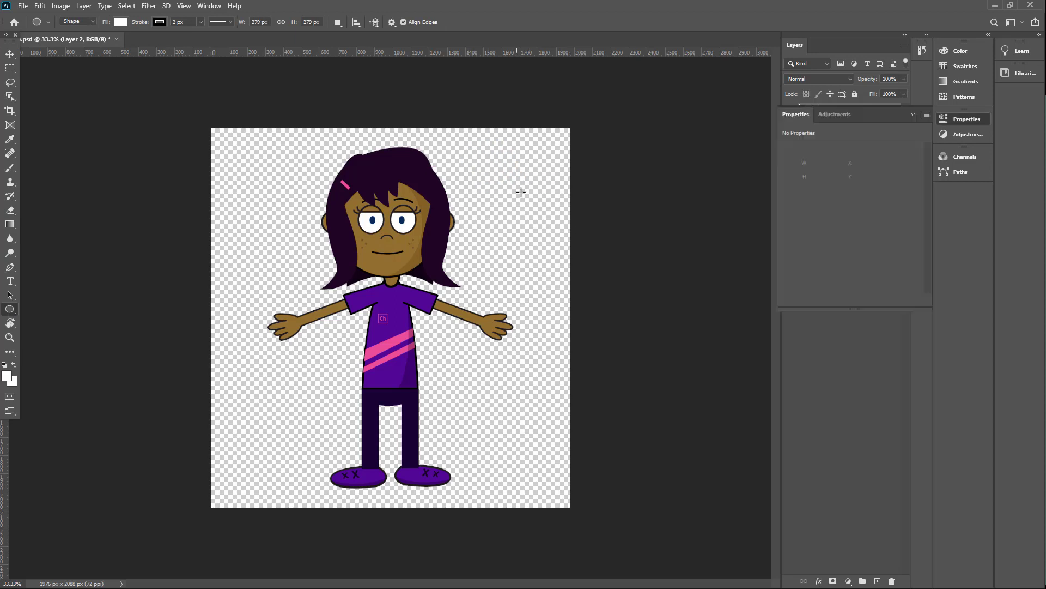
{"action": "left_click", "coordinate": [10, 54]}
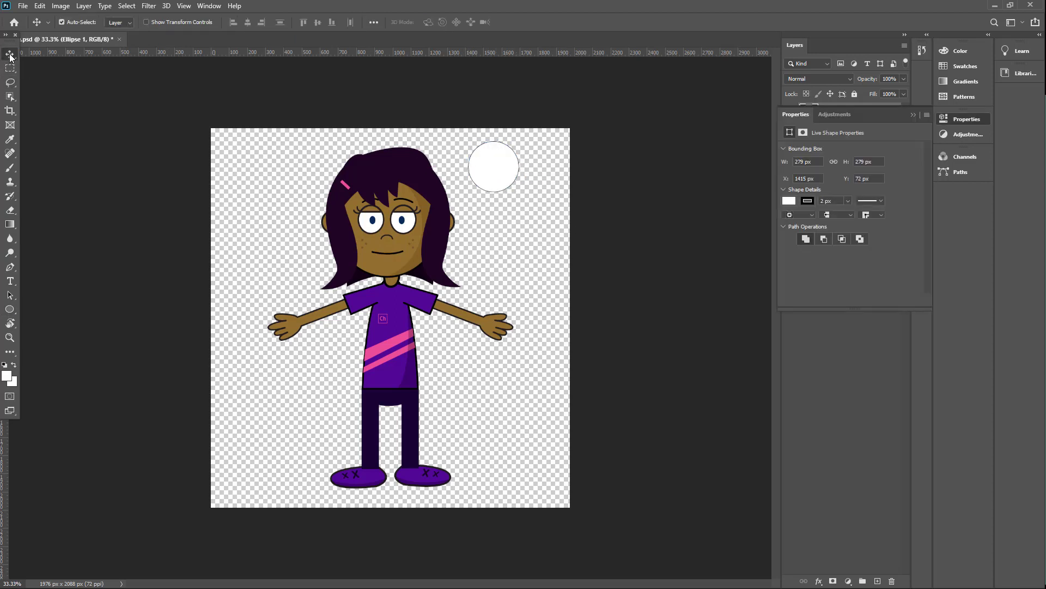
{"action": "mouse_move", "coordinate": [497, 181]}
{"action": "left_mouse_down"}
{"action": "mouse_move", "coordinate": [470, 167]}
{"action": "mouse_move", "coordinate": [479, 175]}
{"action": "left_mouse_up"}
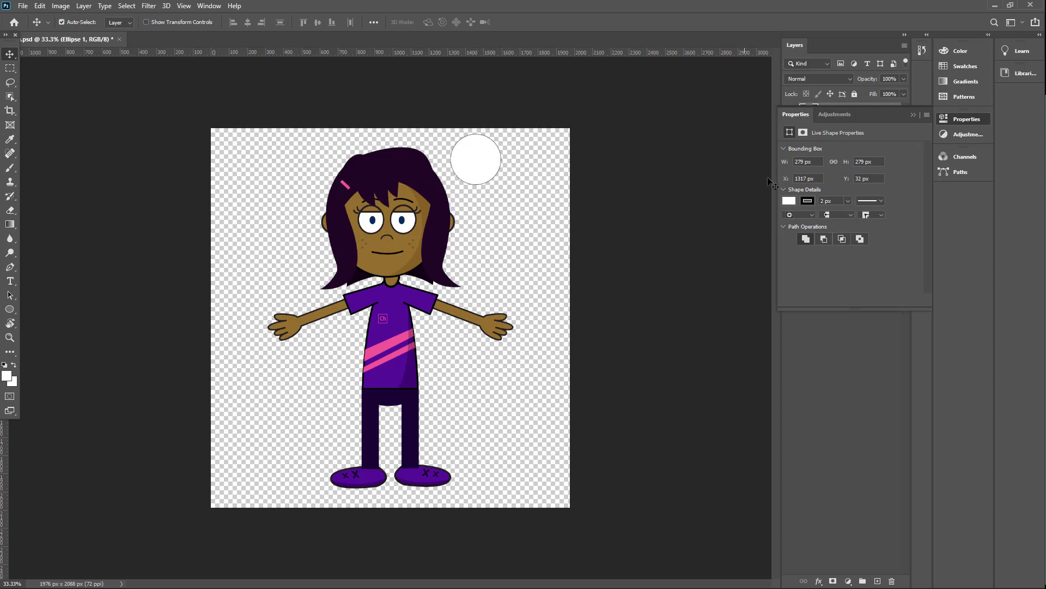
Save the artwork, accept the nested layer groups warning, and close the document
{"action": "key", "text": "ctrl+s"}
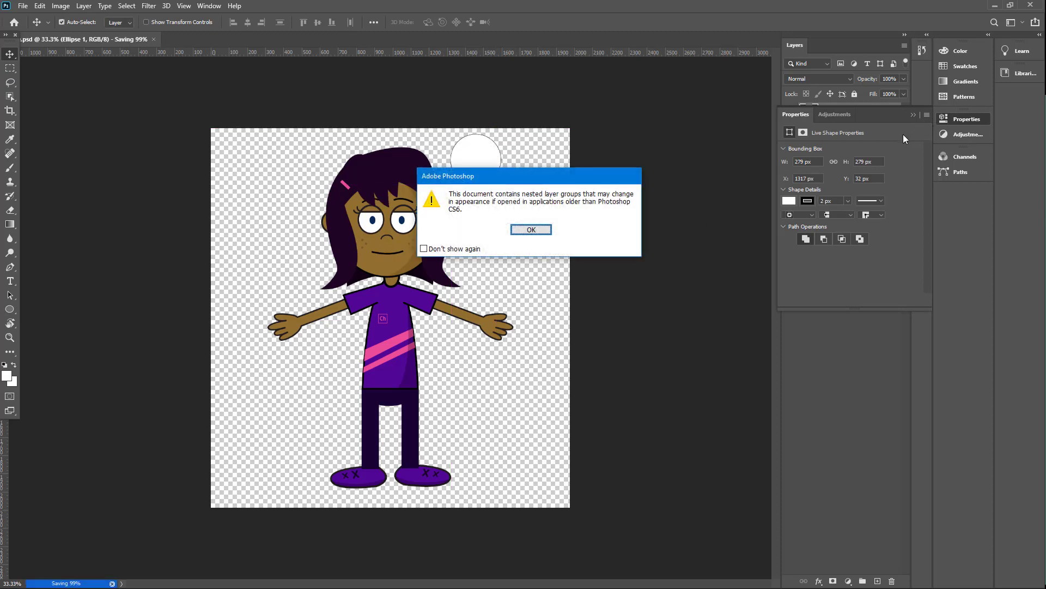
{"action": "left_click", "coordinate": [532, 229]}
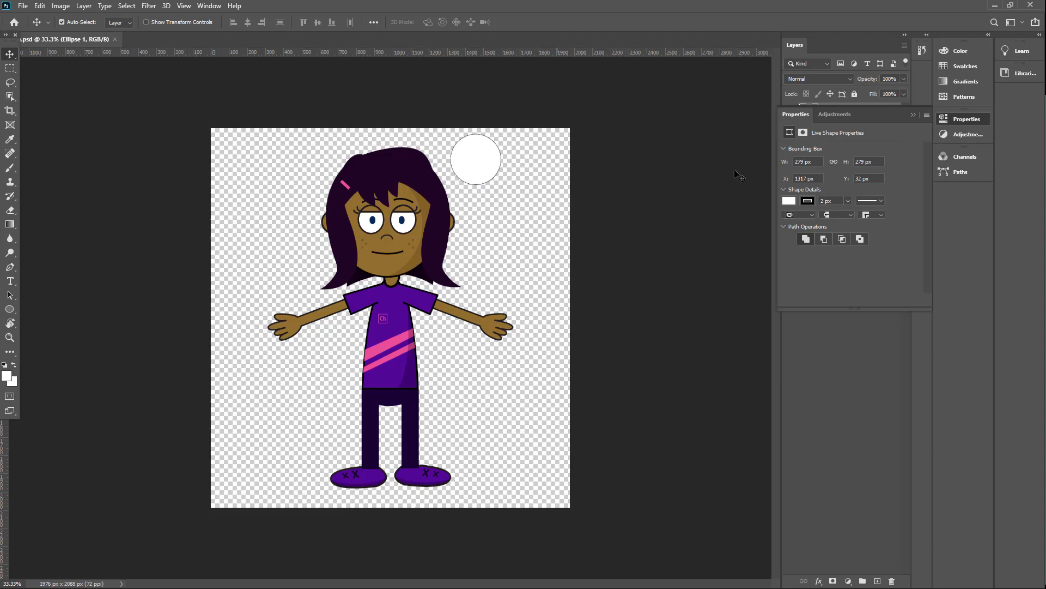
{"action": "left_click", "coordinate": [1030, 5]}
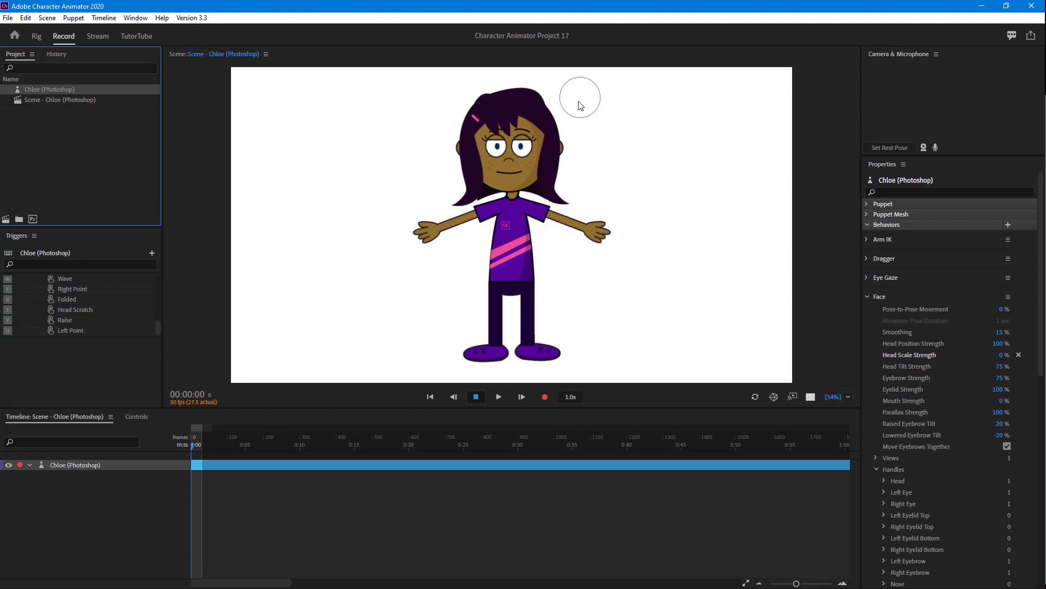
Open the Chloe (Photoshop) puppet in the Rig view to see the new Ellipse 1 layer
{"action": "double_click", "coordinate": [28, 90]}
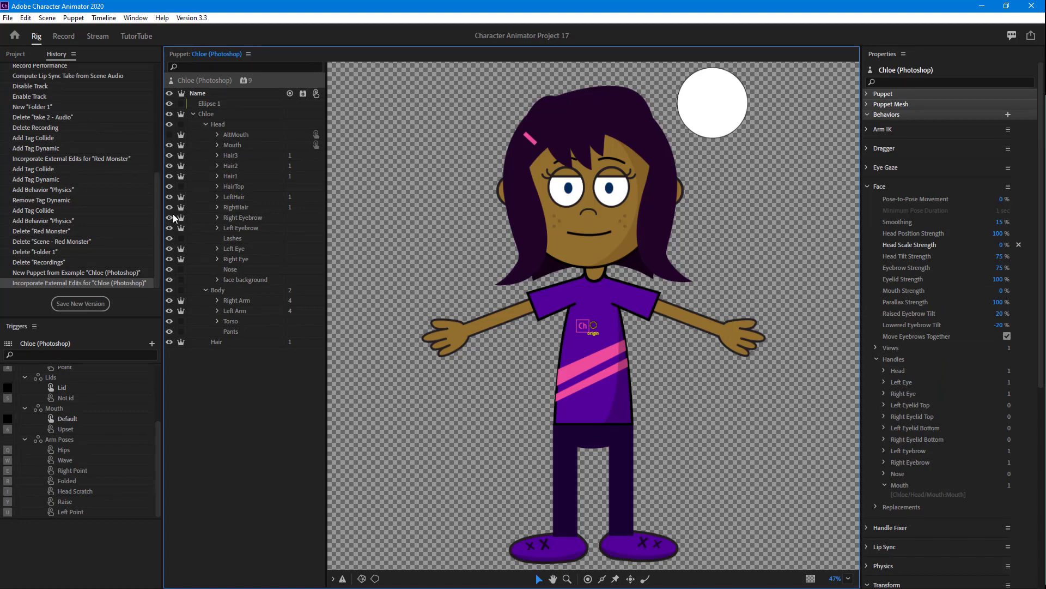
Add Physics to Ellipse 1 with Collide and Dynamic tags, then watch it drop in Record
{"action": "left_click", "coordinate": [738, 101]}
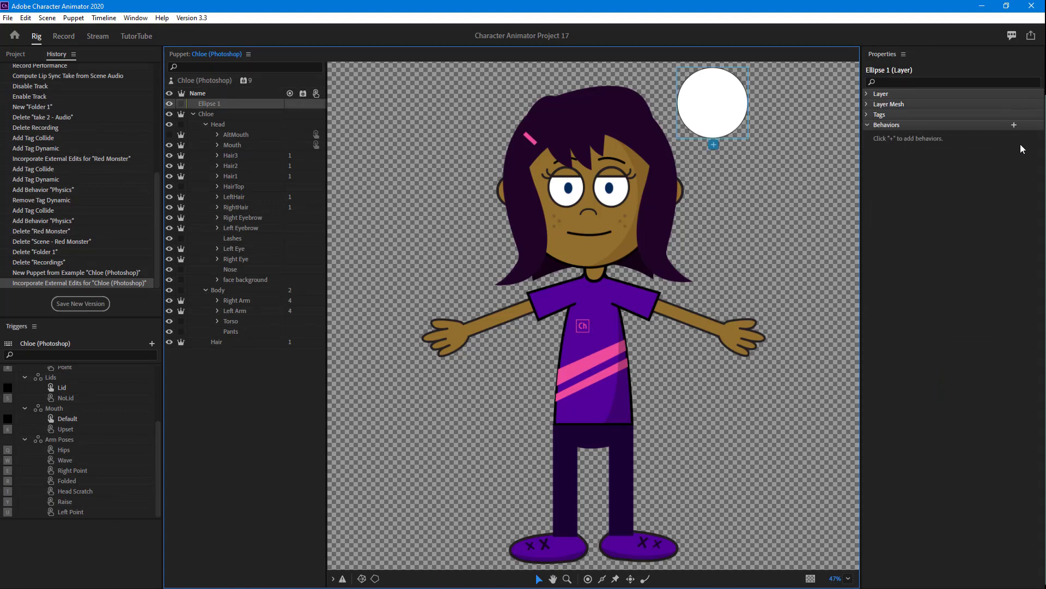
{"action": "left_click", "coordinate": [1015, 125]}
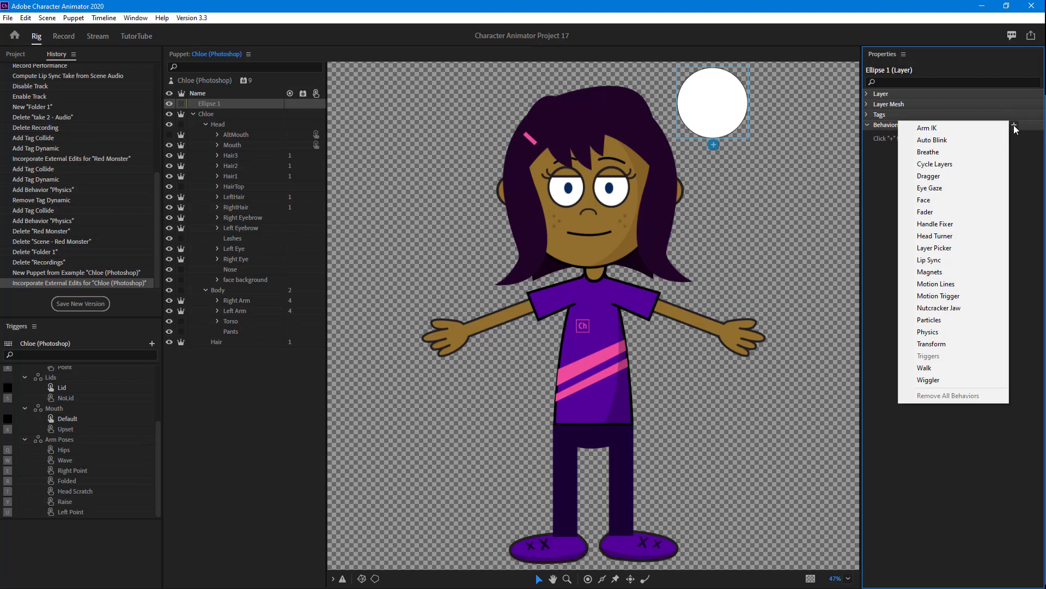
{"action": "left_click", "coordinate": [956, 334]}
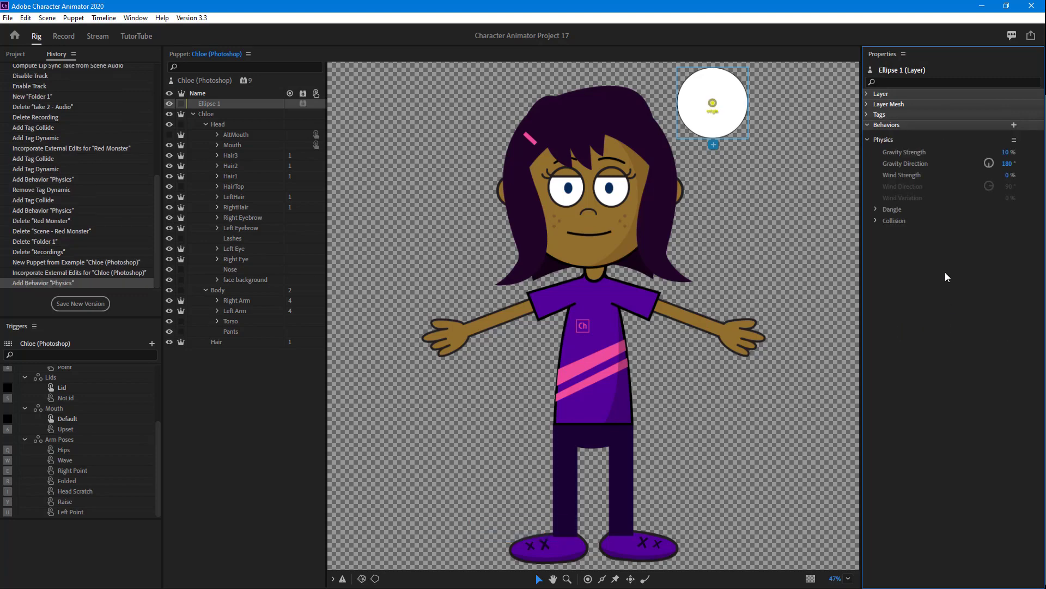
{"action": "left_click", "coordinate": [867, 114]}
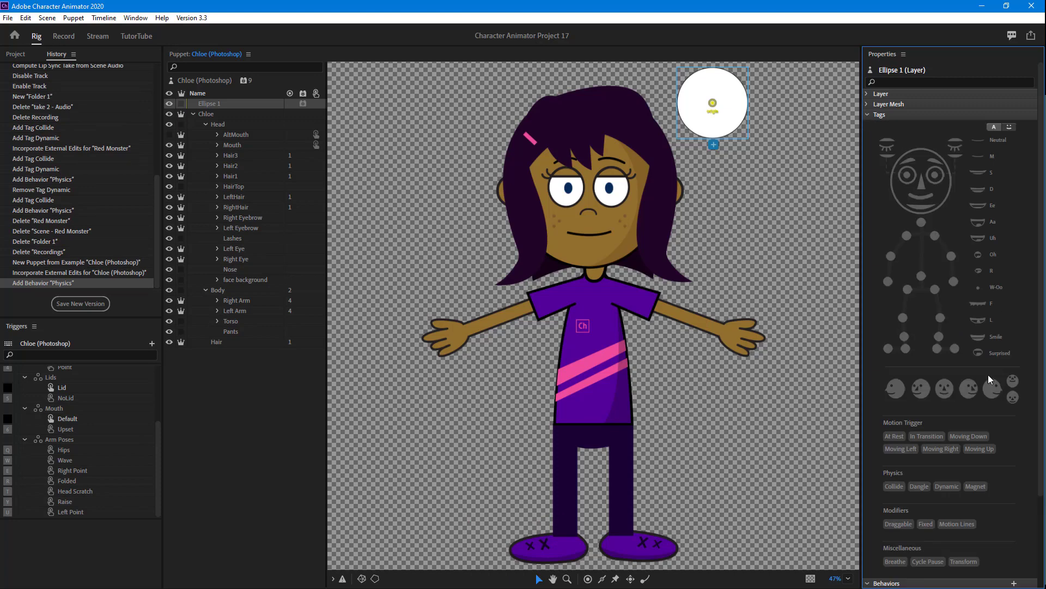
{"action": "left_click", "coordinate": [894, 486]}
{"action": "left_click", "coordinate": [951, 486]}
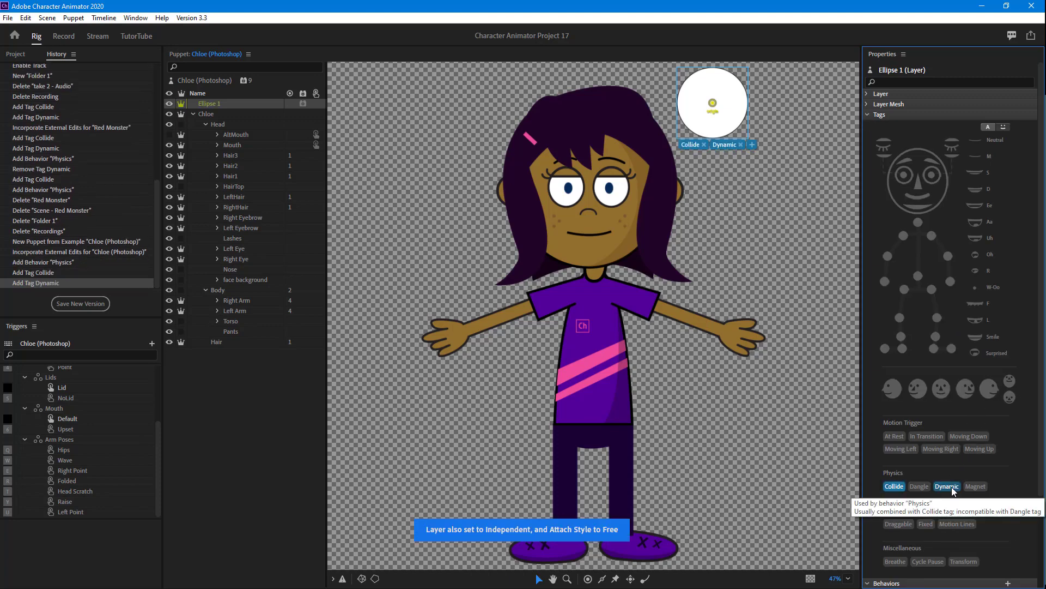
{"action": "left_click", "coordinate": [72, 37]}
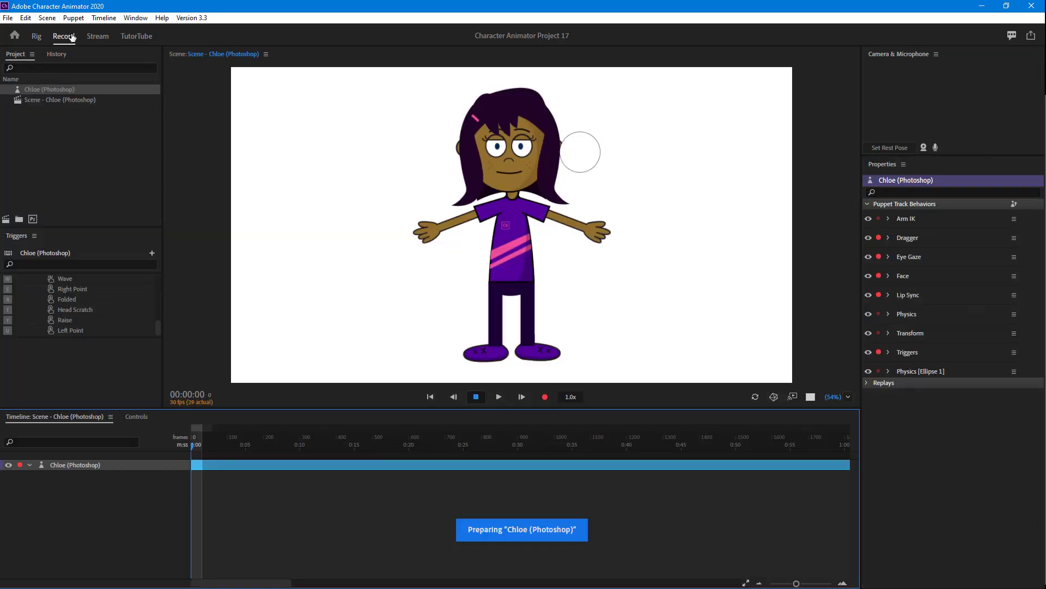
In Rig, add Physics to the Chloe layer with a Collide tag, then view the Record scene
{"action": "left_click", "coordinate": [35, 41]}
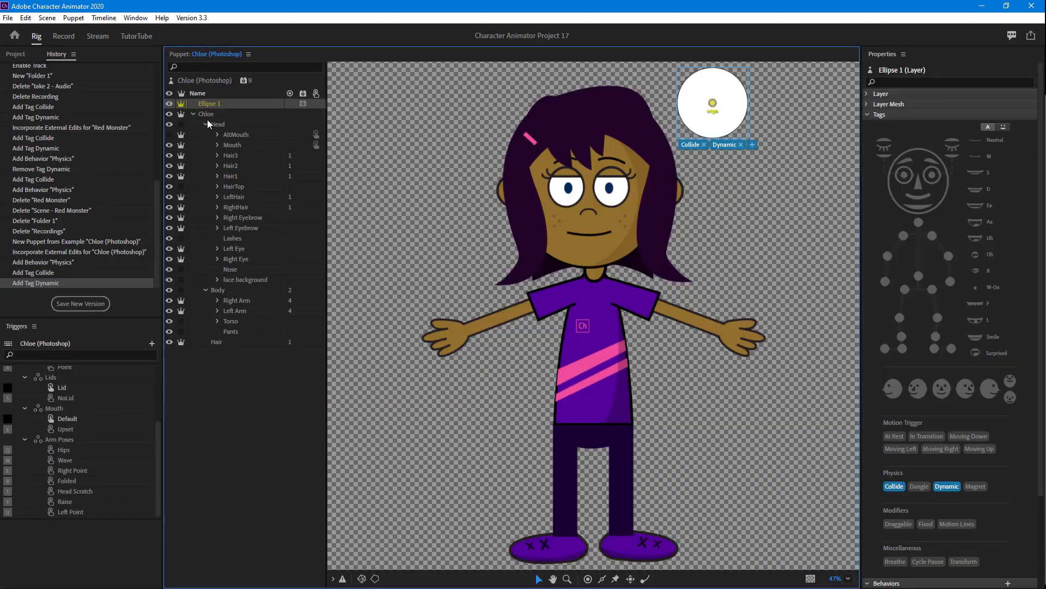
{"action": "left_click", "coordinate": [207, 114]}
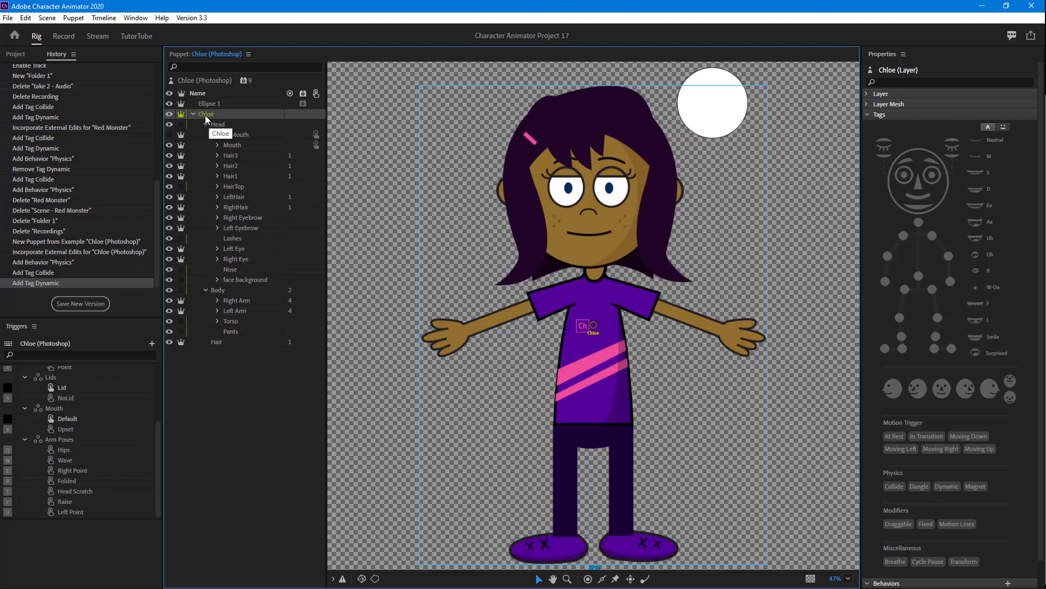
{"action": "left_click", "coordinate": [193, 115]}
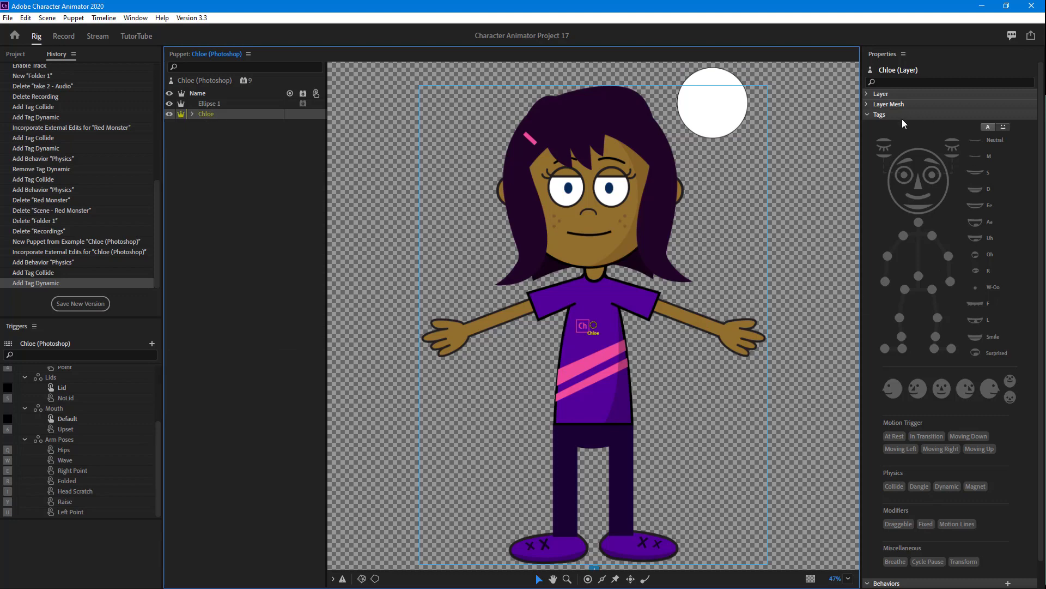
{"action": "left_click", "coordinate": [866, 115]}
{"action": "left_click", "coordinate": [1008, 125]}
{"action": "left_click", "coordinate": [946, 332]}
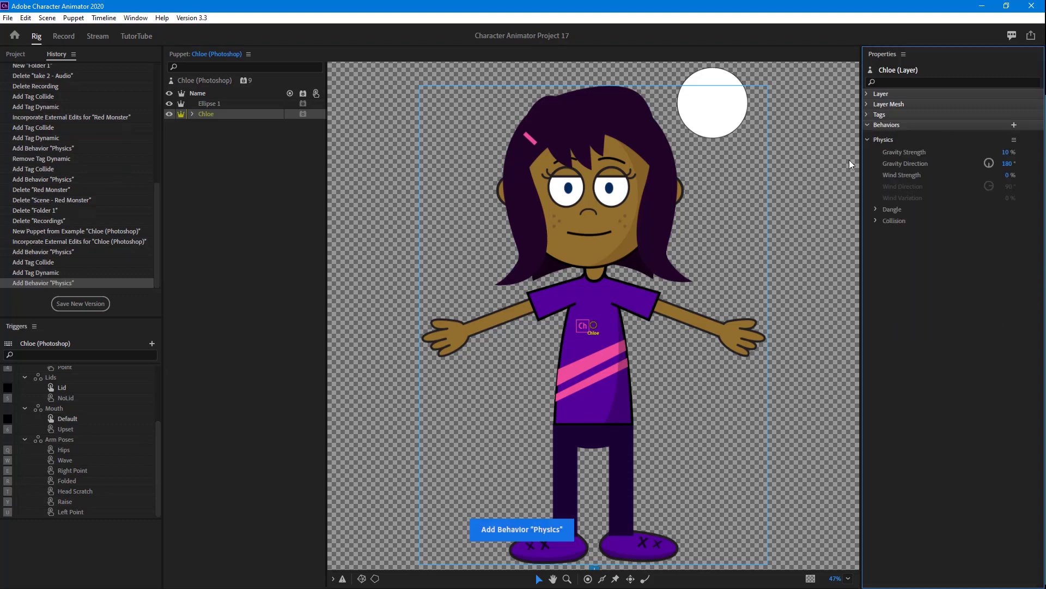
{"action": "left_click", "coordinate": [868, 114]}
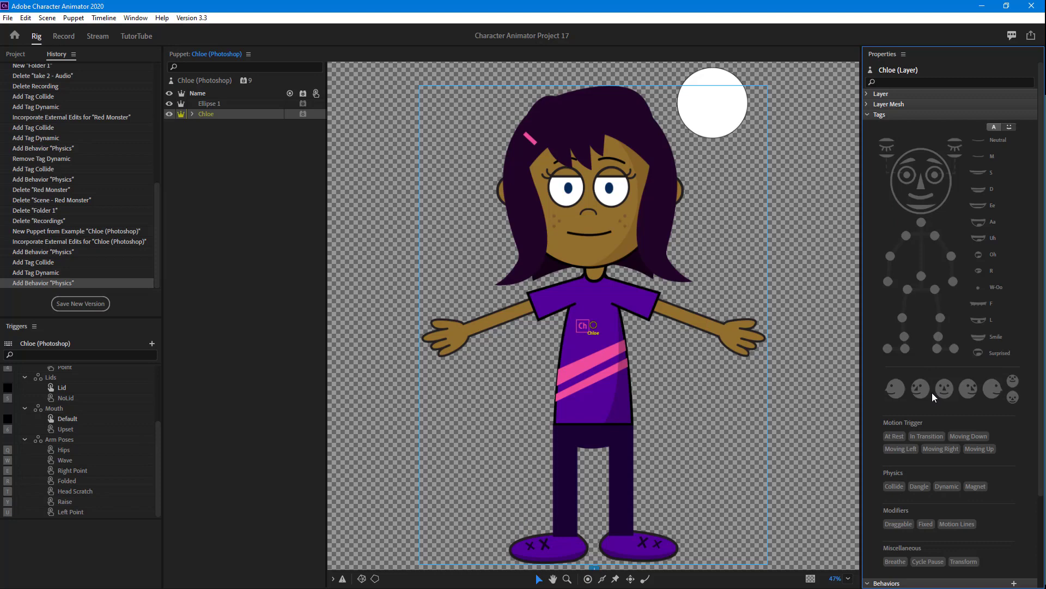
{"action": "left_click", "coordinate": [894, 485]}
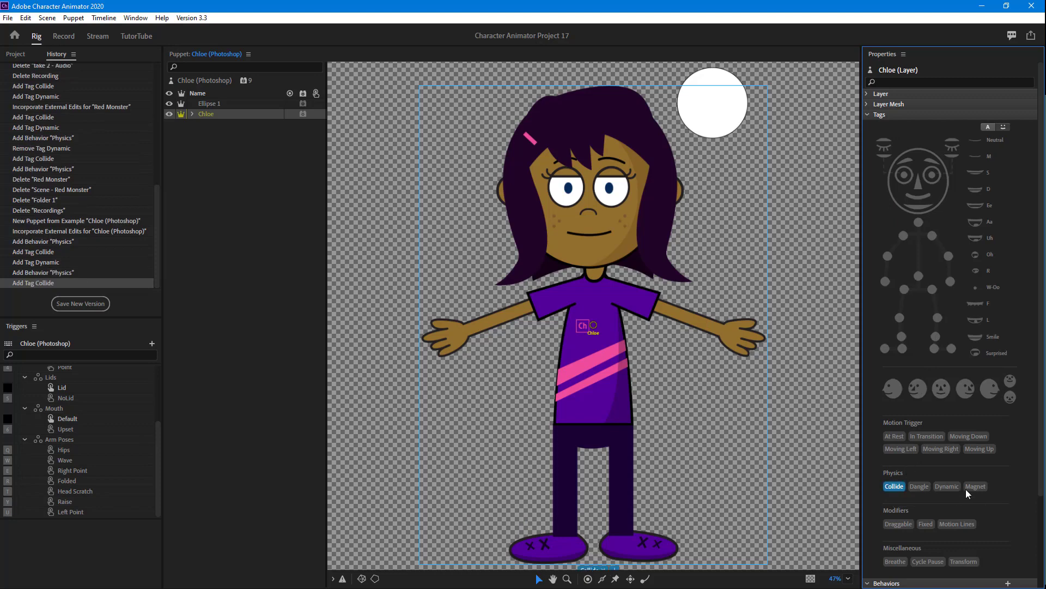
{"action": "left_click", "coordinate": [64, 36]}
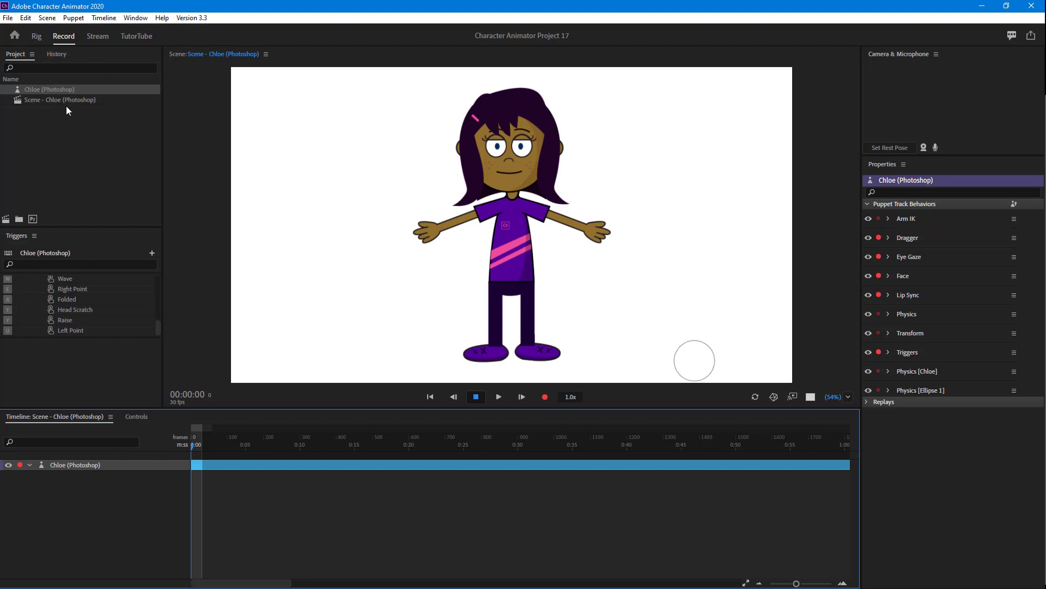
Put a Draggable handle at the centre of Ellipse 1, then drag the ball in Record
{"action": "double_click", "coordinate": [64, 92]}
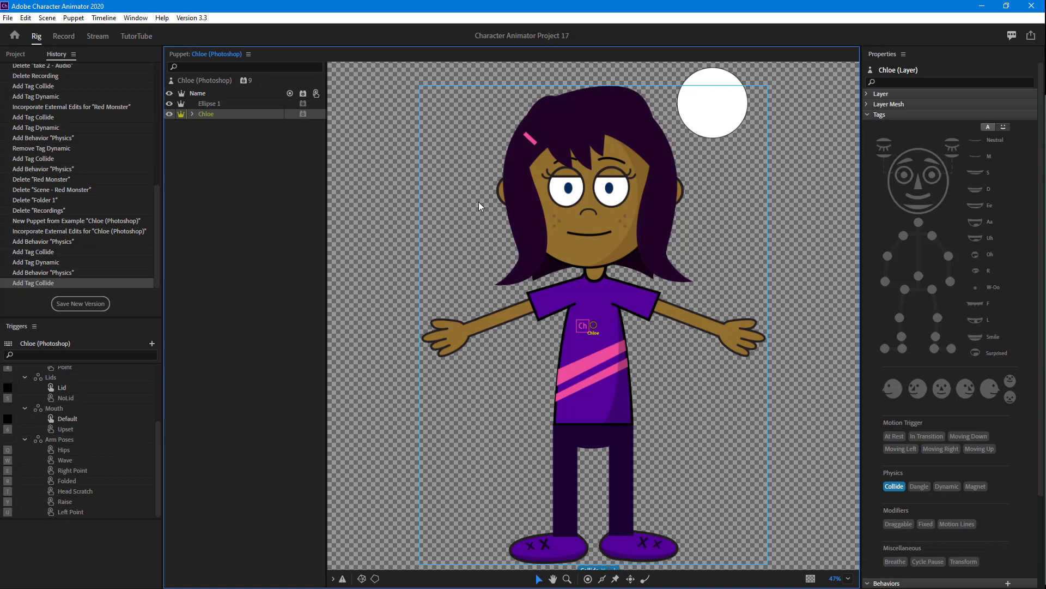
{"action": "left_click", "coordinate": [706, 90]}
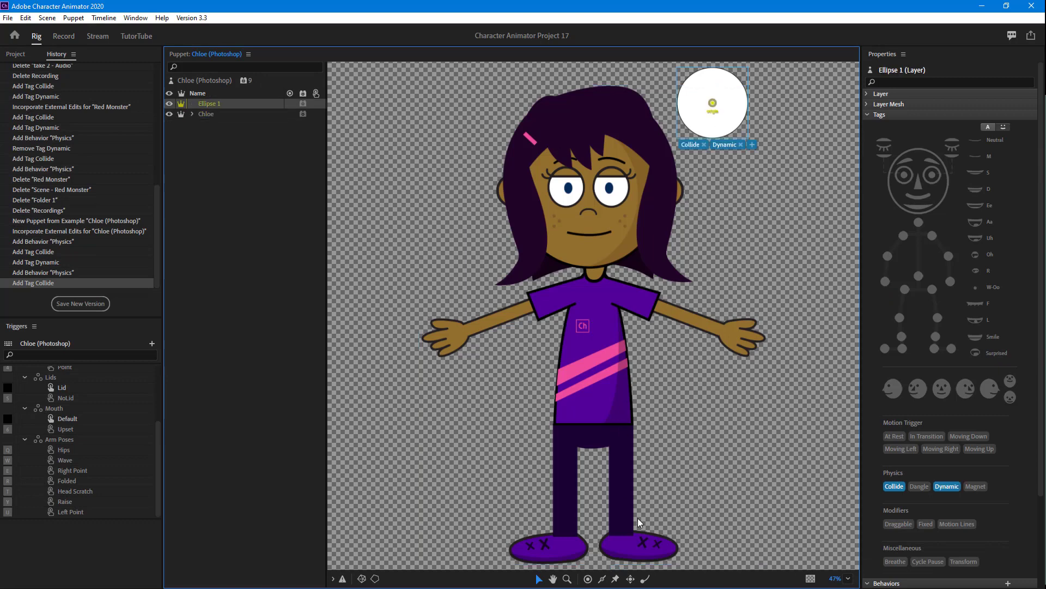
{"action": "left_click", "coordinate": [630, 579]}
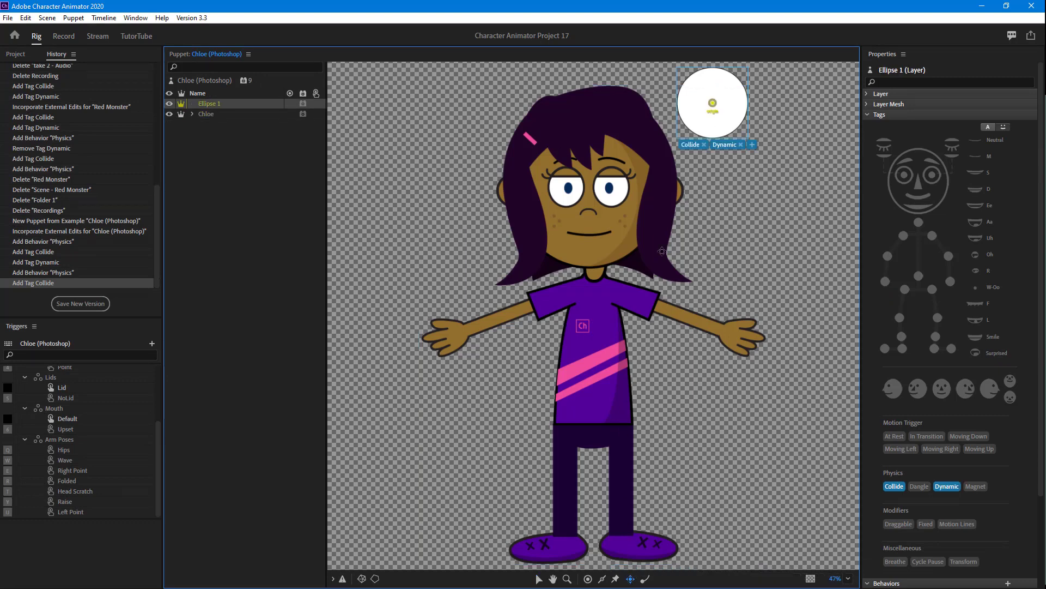
{"action": "left_click", "coordinate": [707, 104]}
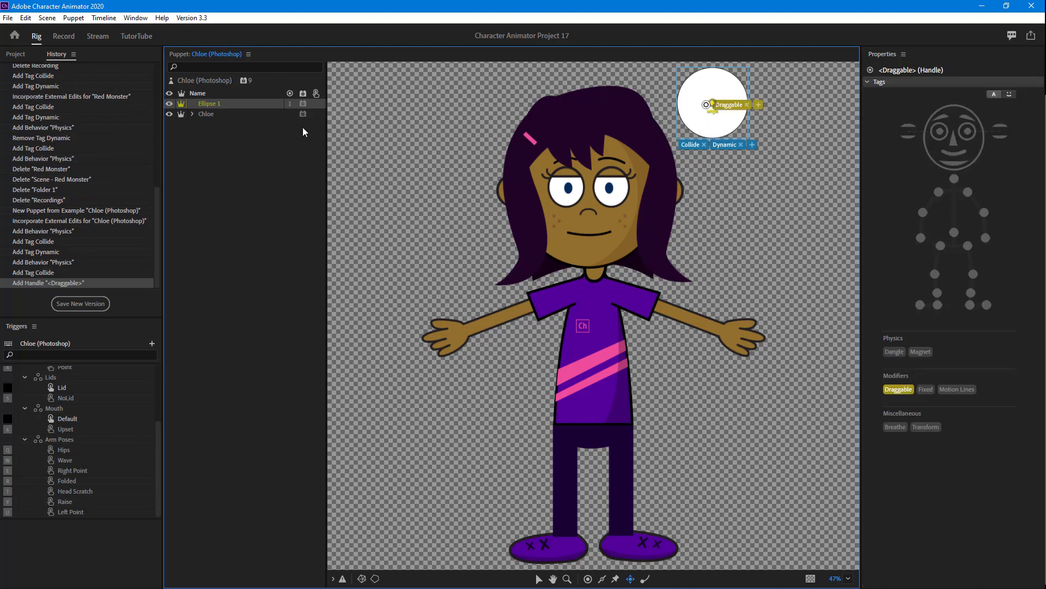
{"action": "left_click", "coordinate": [63, 36]}
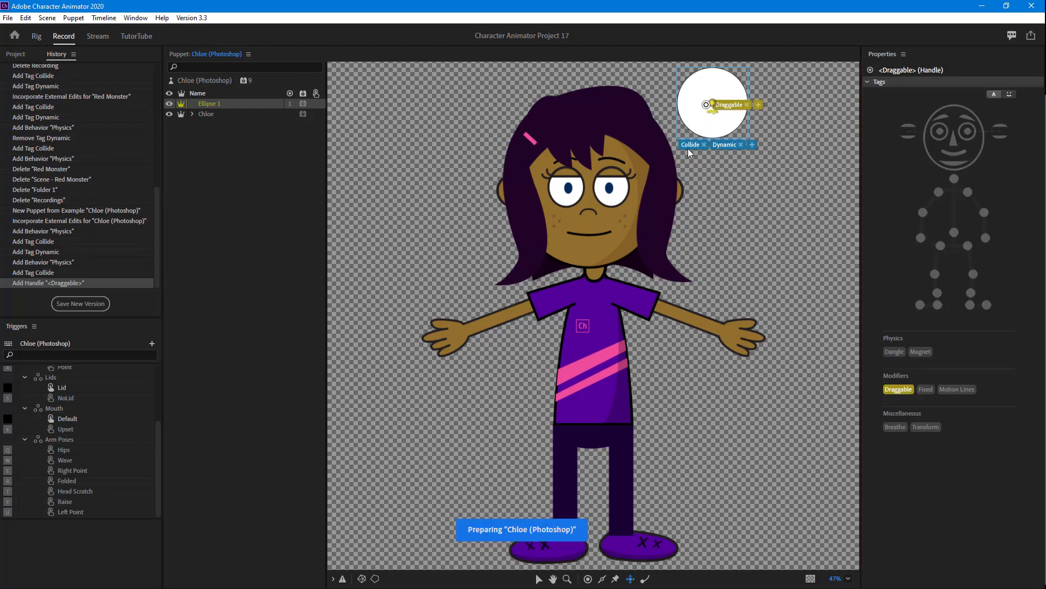
{"action": "mouse_move", "coordinate": [616, 146]}
{"action": "left_mouse_down"}
{"action": "mouse_move", "coordinate": [684, 136]}
{"action": "mouse_move", "coordinate": [587, 159]}
{"action": "mouse_move", "coordinate": [634, 149]}
{"action": "left_mouse_up"}
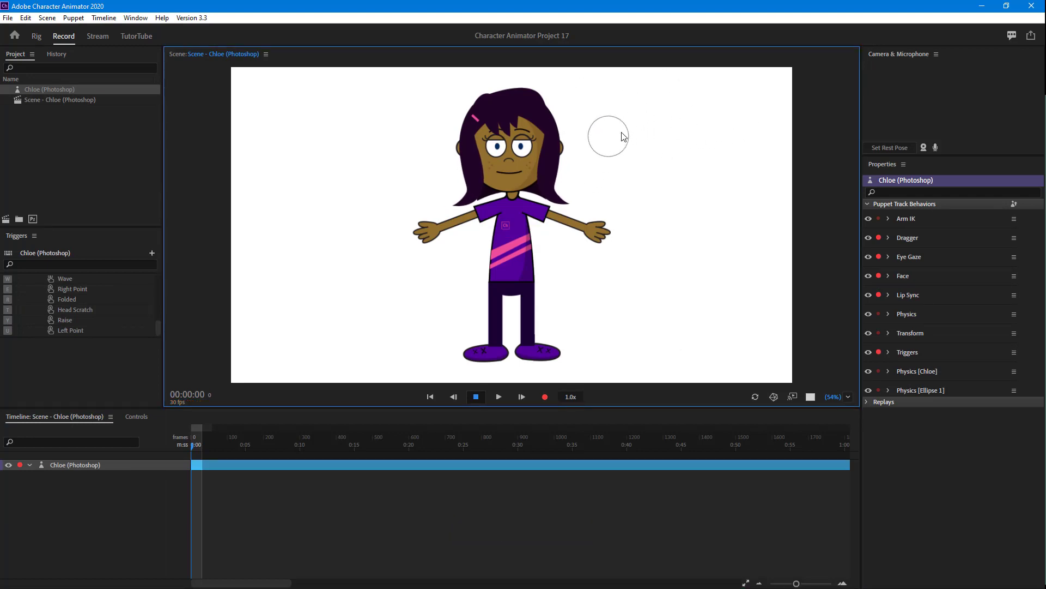
Set the Dragger's After Move to Return to rest with a 0 sec Return Duration
{"action": "left_click", "coordinate": [889, 239]}
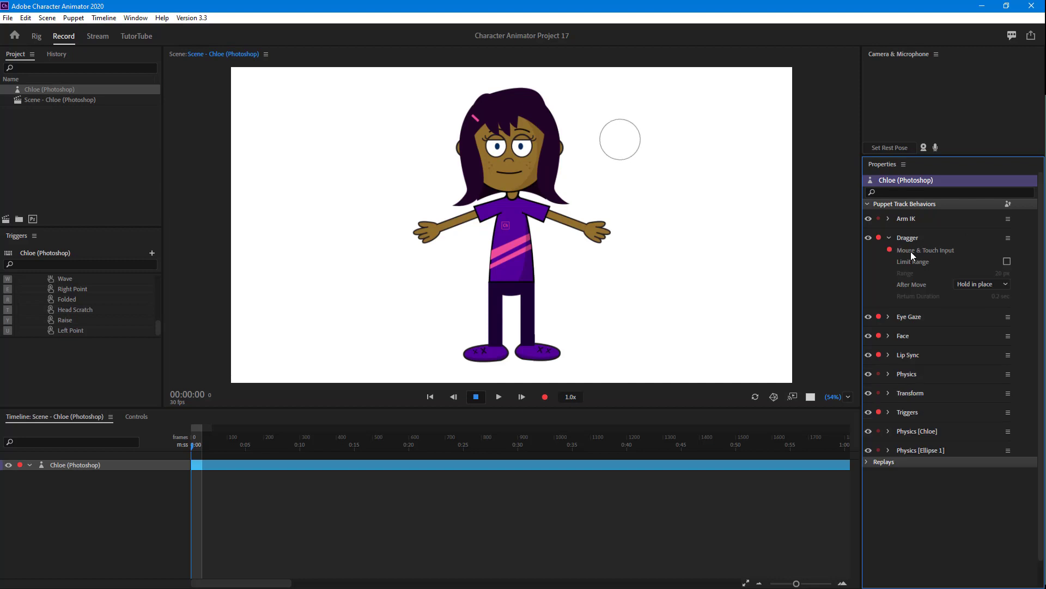
{"action": "left_click", "coordinate": [981, 285]}
{"action": "left_click", "coordinate": [1002, 283]}
{"action": "left_click", "coordinate": [1002, 282]}
{"action": "left_click", "coordinate": [1003, 285]}
{"action": "left_click", "coordinate": [1005, 296]}
{"action": "type", "text": "0"}
{"action": "key", "text": "Return"}
{"action": "left_click", "coordinate": [636, 122]}
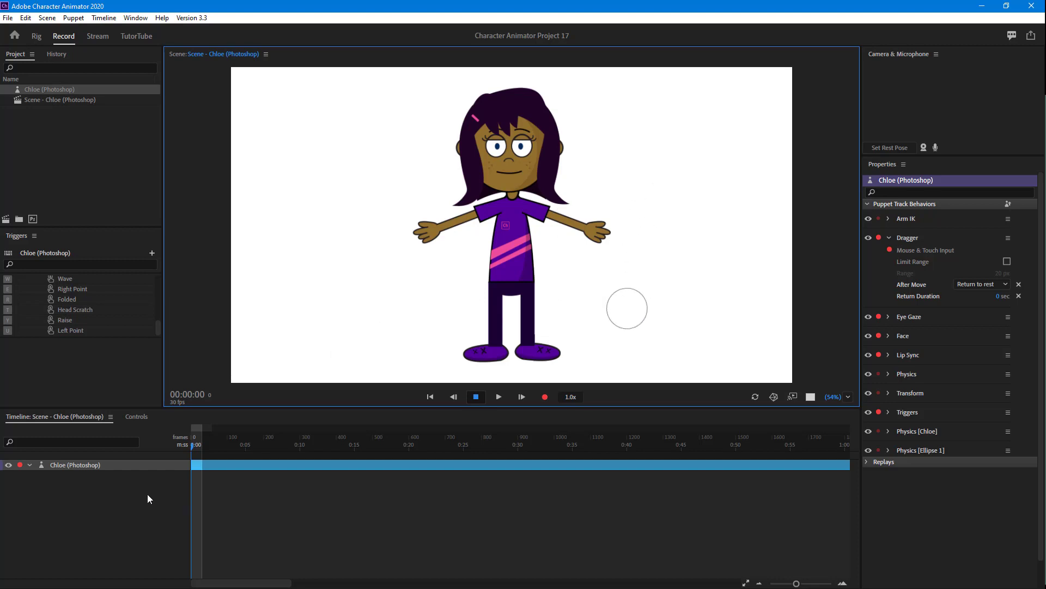
{"action": "left_click", "coordinate": [112, 473]}
{"action": "left_click", "coordinate": [106, 467]}
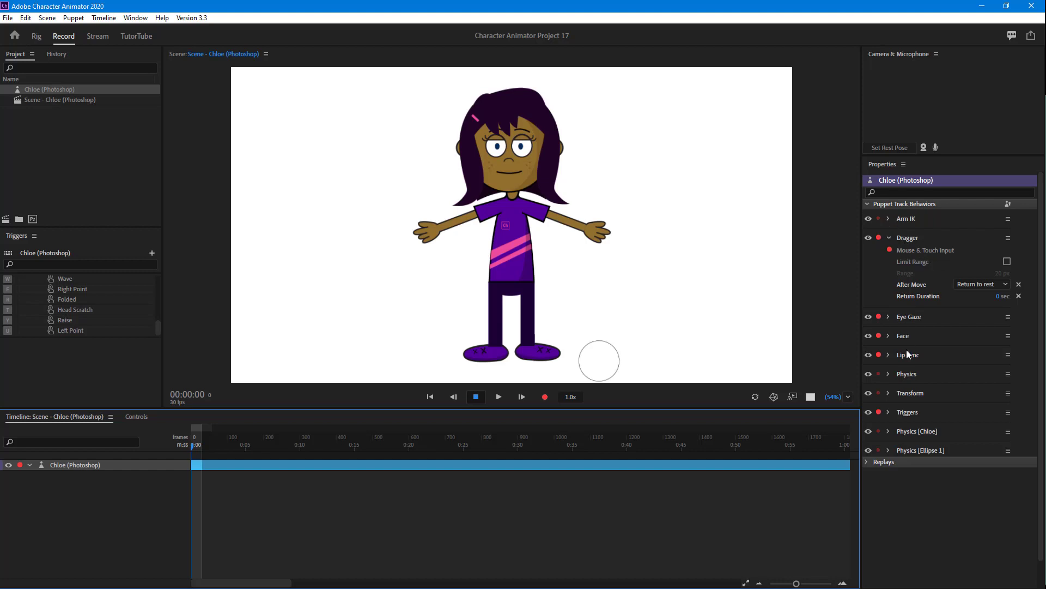
Scale the Chloe puppet track's Transform down from 50% to 41%
{"action": "left_click", "coordinate": [890, 391]}
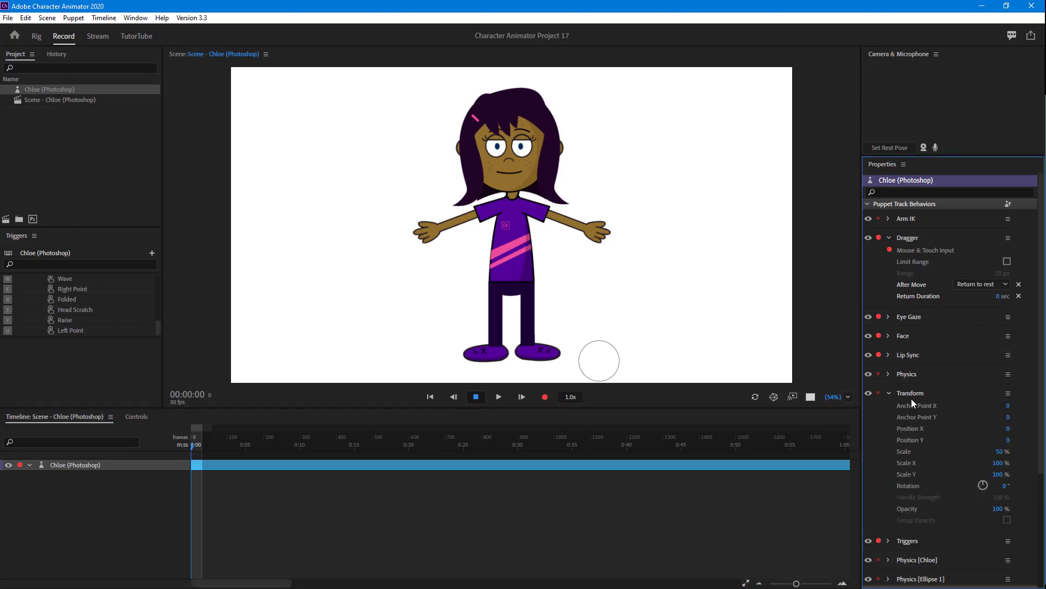
{"action": "left_click_drag", "start_coordinate": [1003, 457], "coordinate": [983, 458]}
{"action": "left_click", "coordinate": [615, 365]}
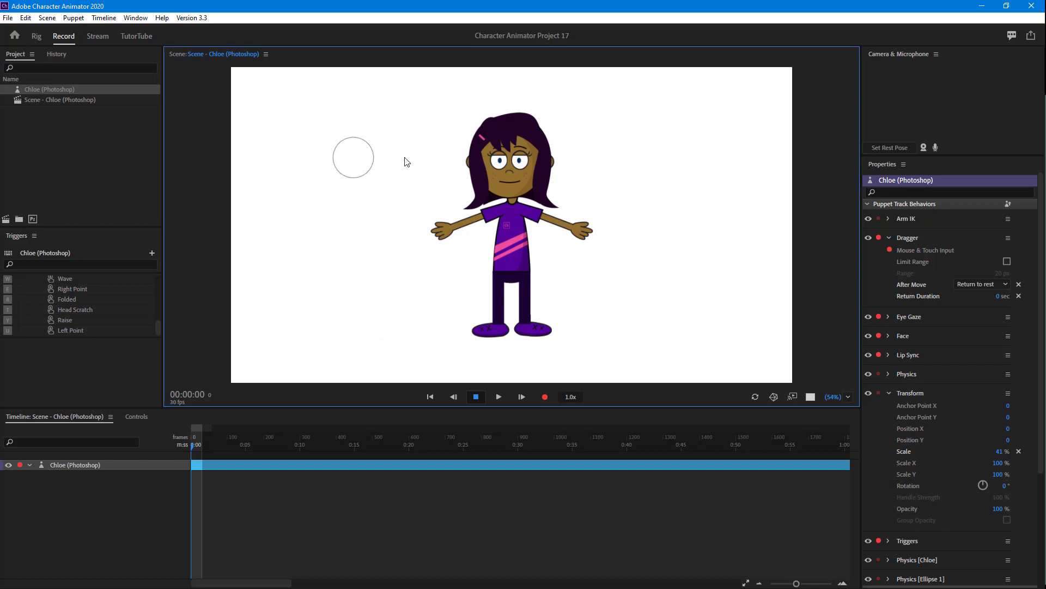
Drag the ball against Chloe's shoulder and arm to test the collisions
{"action": "left_click_drag", "start_coordinate": [449, 225], "coordinate": [479, 220]}
{"action": "left_click", "coordinate": [618, 374]}
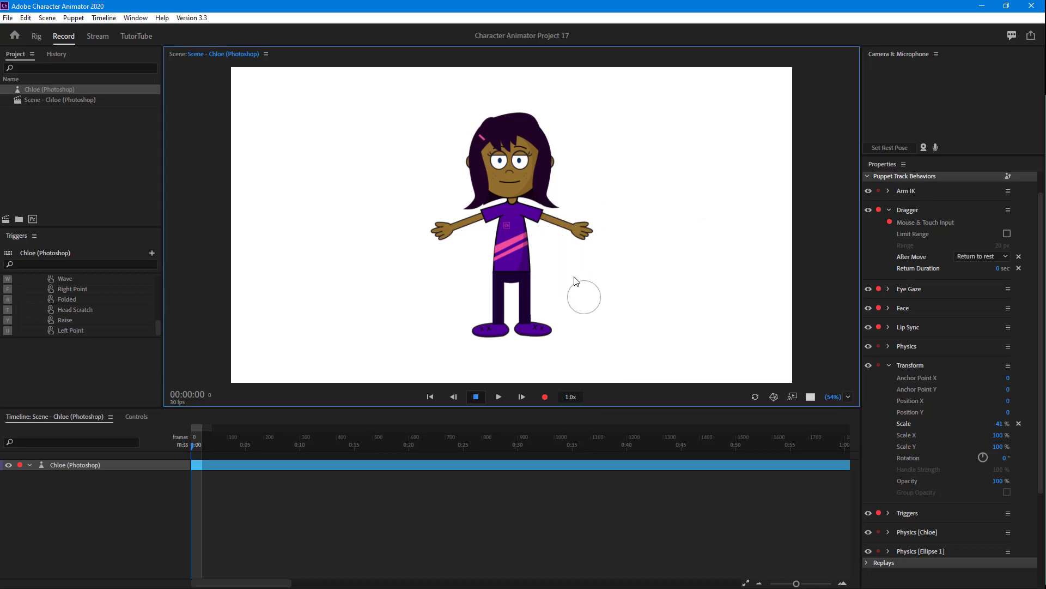
{"action": "left_click", "coordinate": [522, 216]}
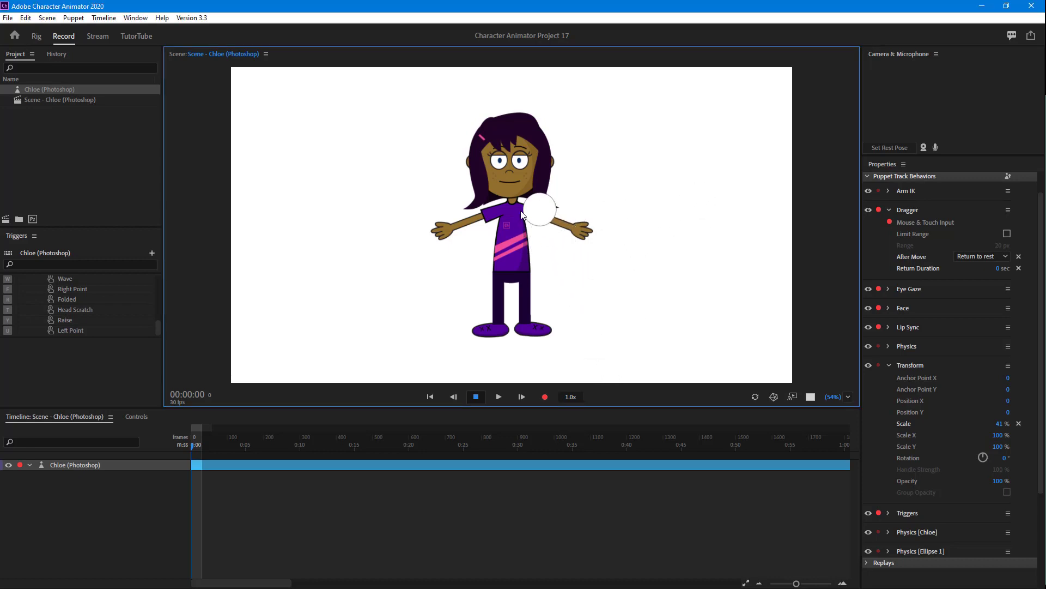
{"action": "left_click", "coordinate": [560, 215]}
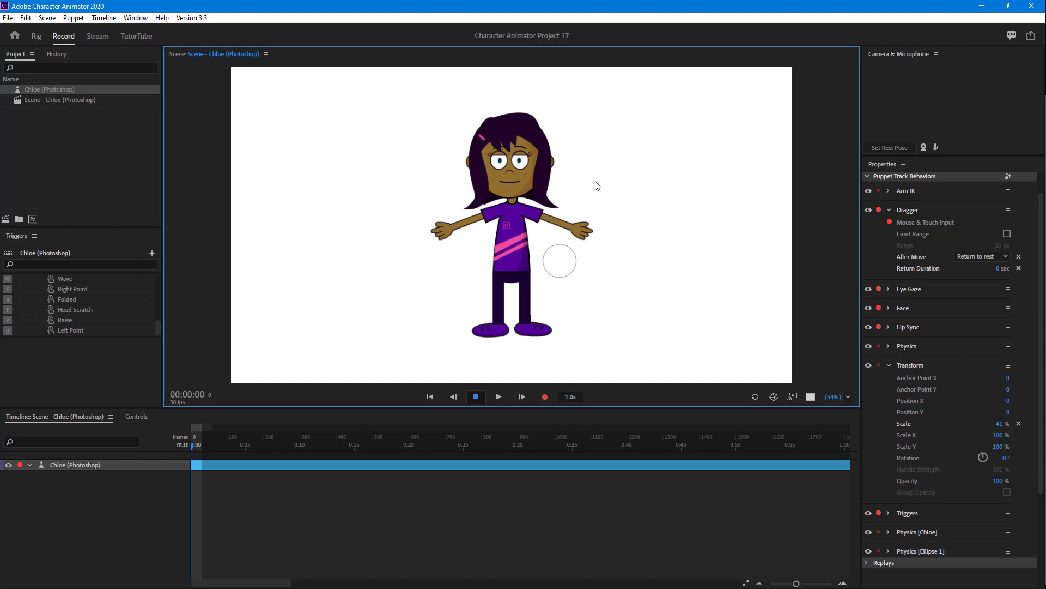
In Rig, give the Right Arm and Left Arm layers a Collide tag
{"action": "double_click", "coordinate": [29, 90]}
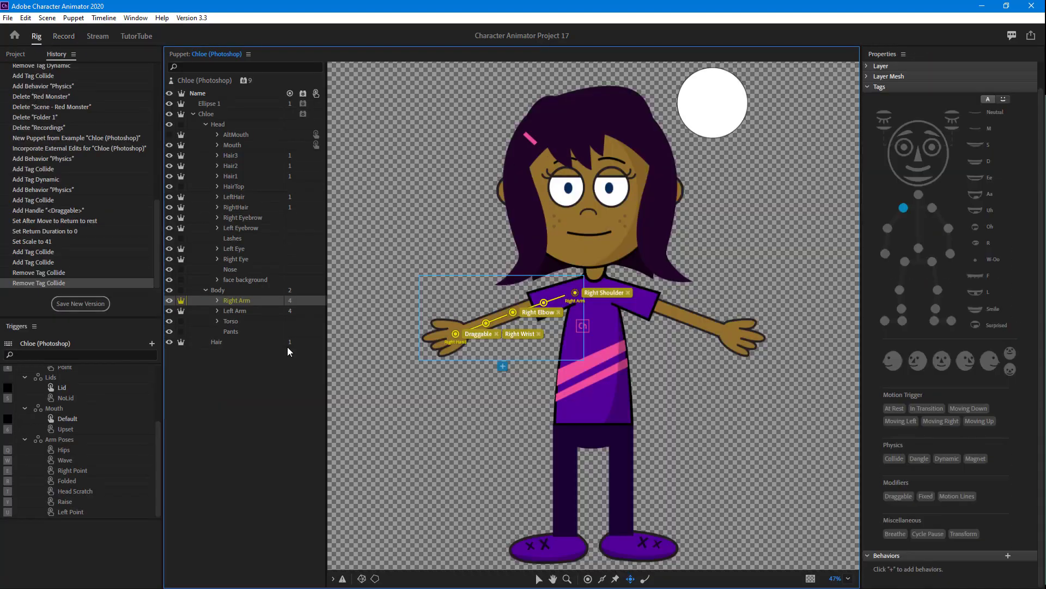
{"action": "left_click", "coordinate": [261, 324]}
{"action": "left_click", "coordinate": [251, 309]}
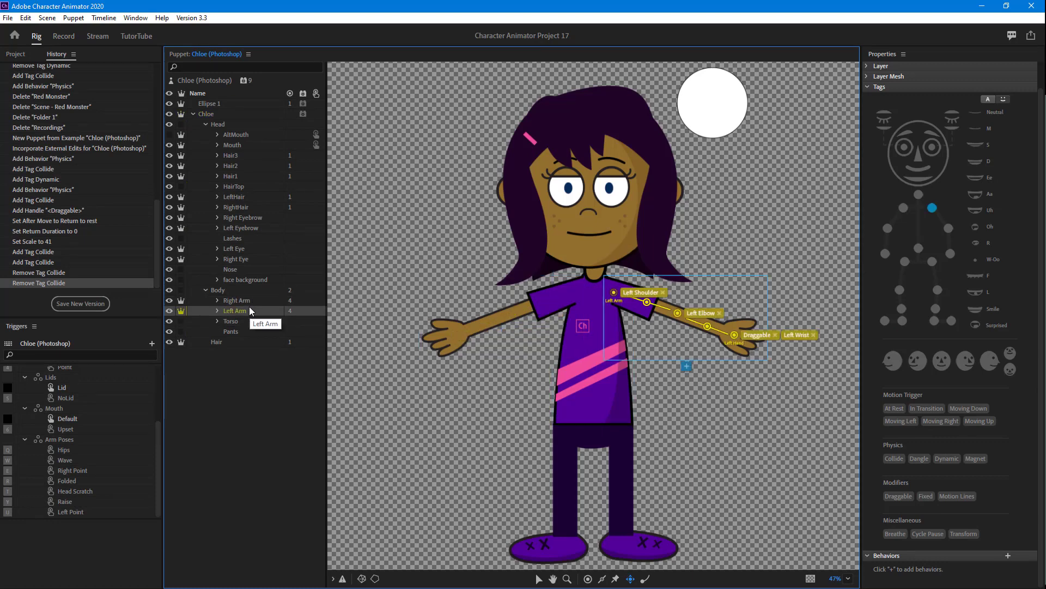
{"action": "left_click", "coordinate": [273, 300]}
{"action": "left_click", "coordinate": [894, 458]}
{"action": "left_click", "coordinate": [230, 311]}
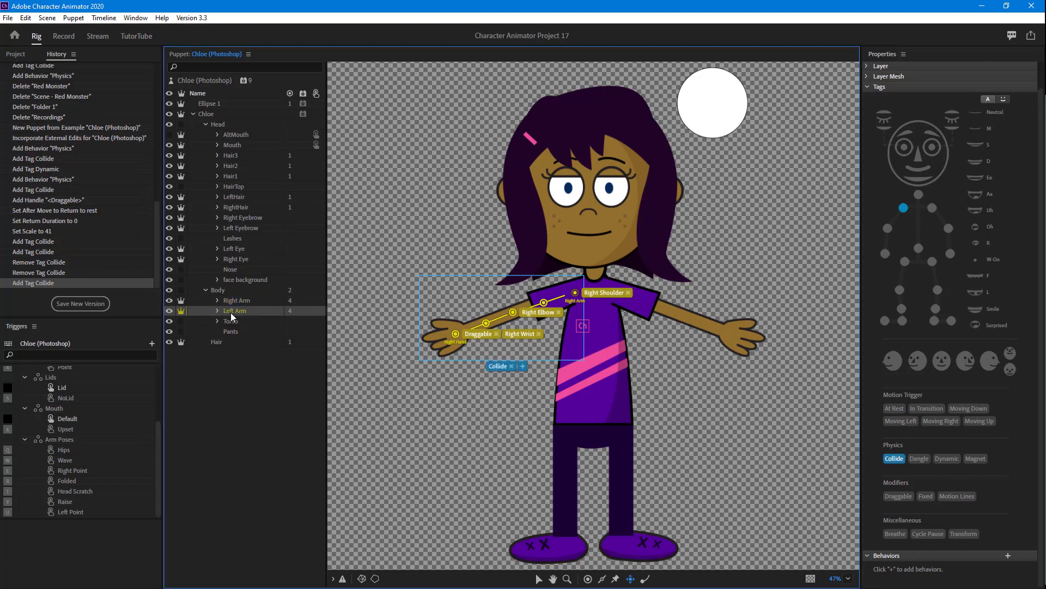
{"action": "left_click", "coordinate": [894, 457]}
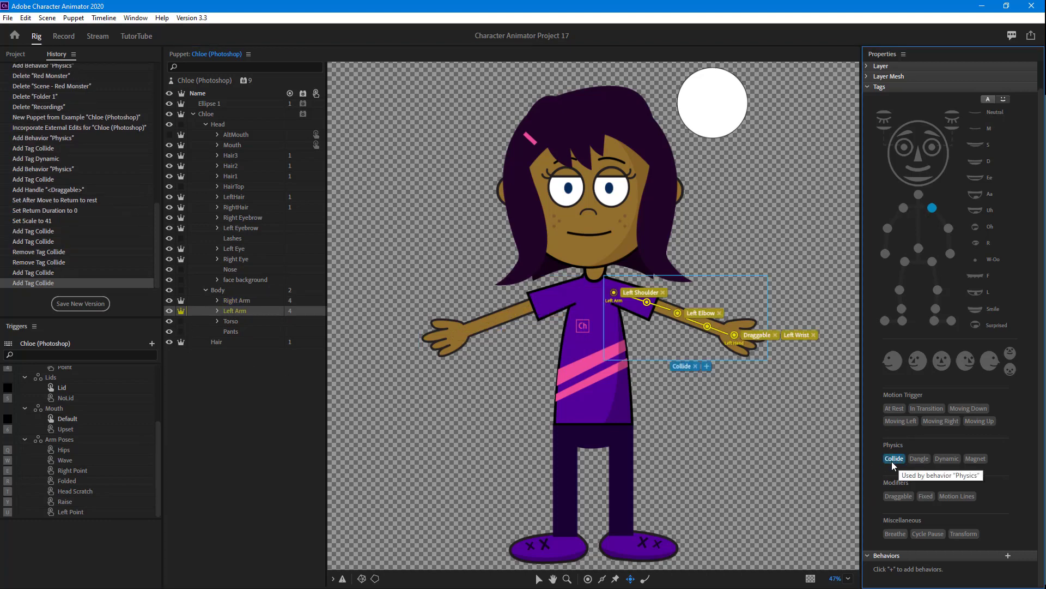